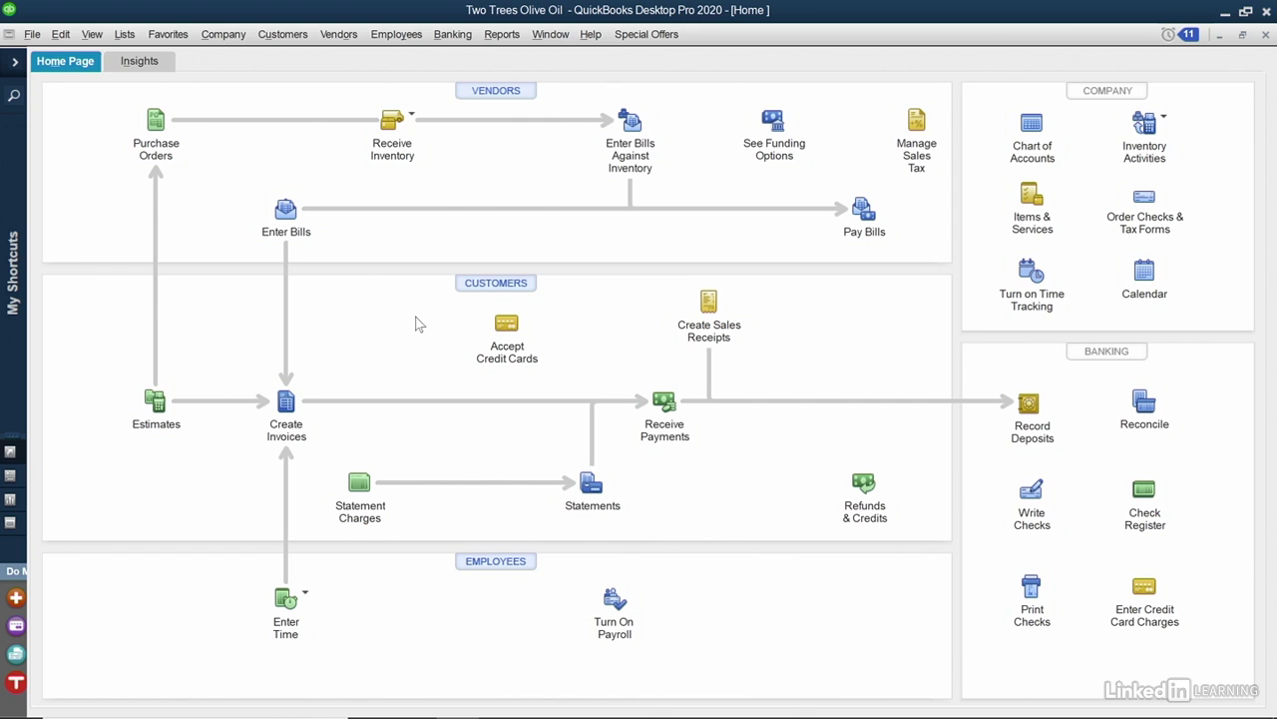
Review the payment and sales tax settings of the first customer in the Customer Center, and return to the home page.
click(473, 282)
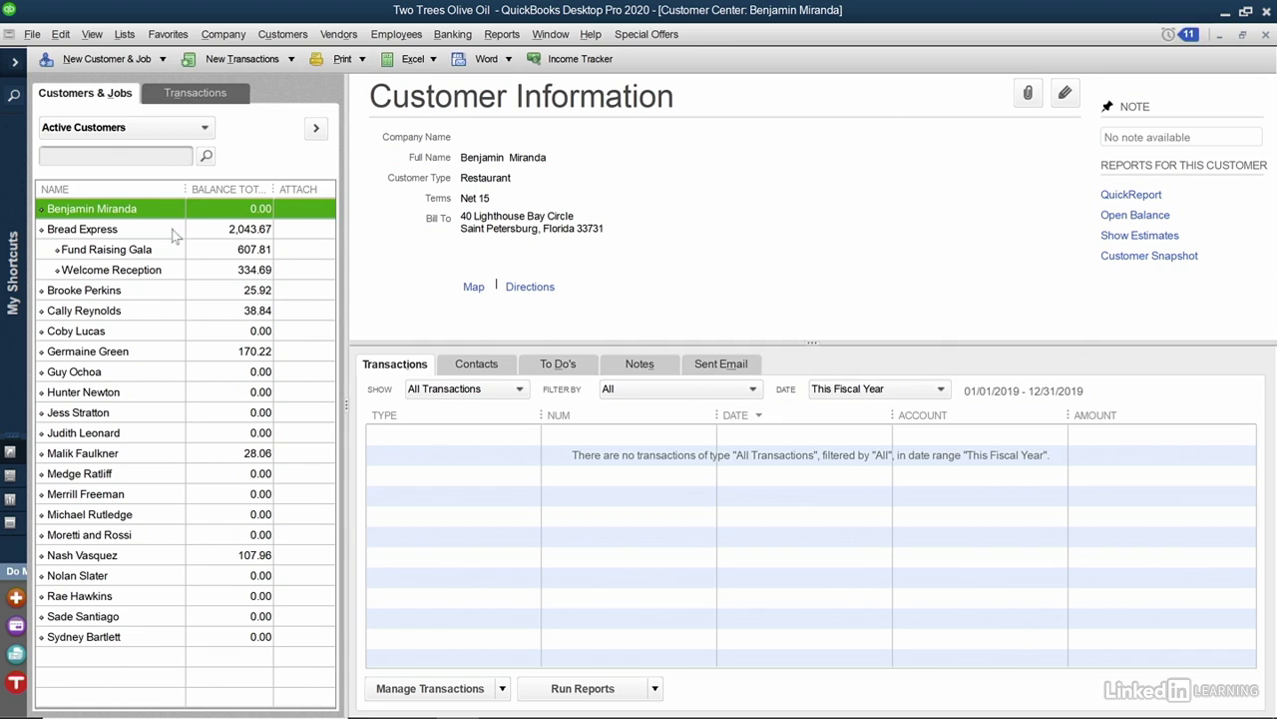
double_click(157, 208)
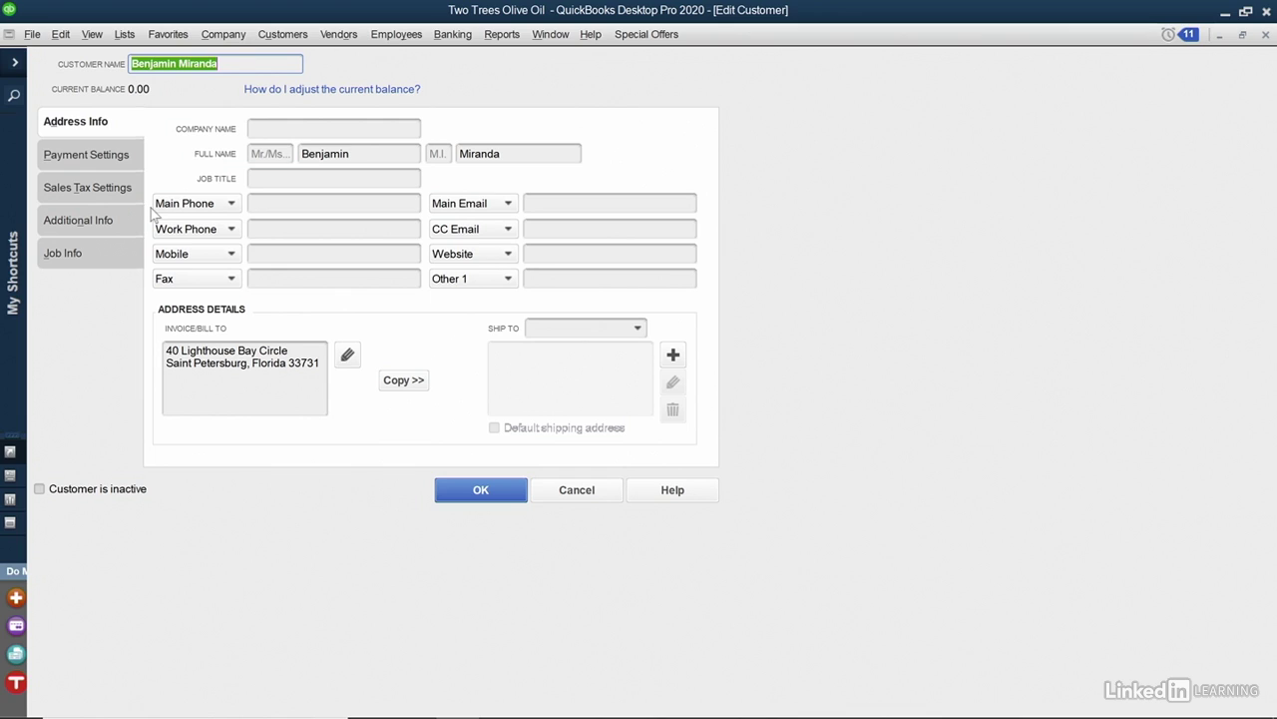
click(90, 165)
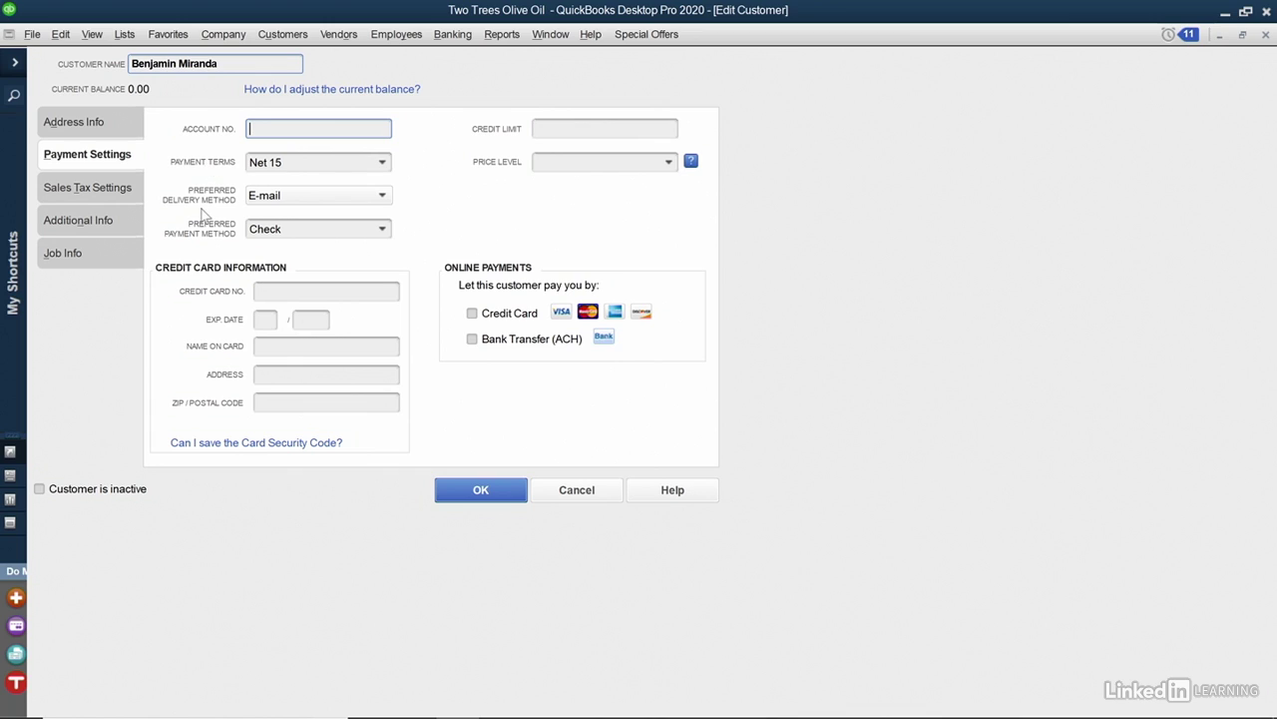
click(100, 198)
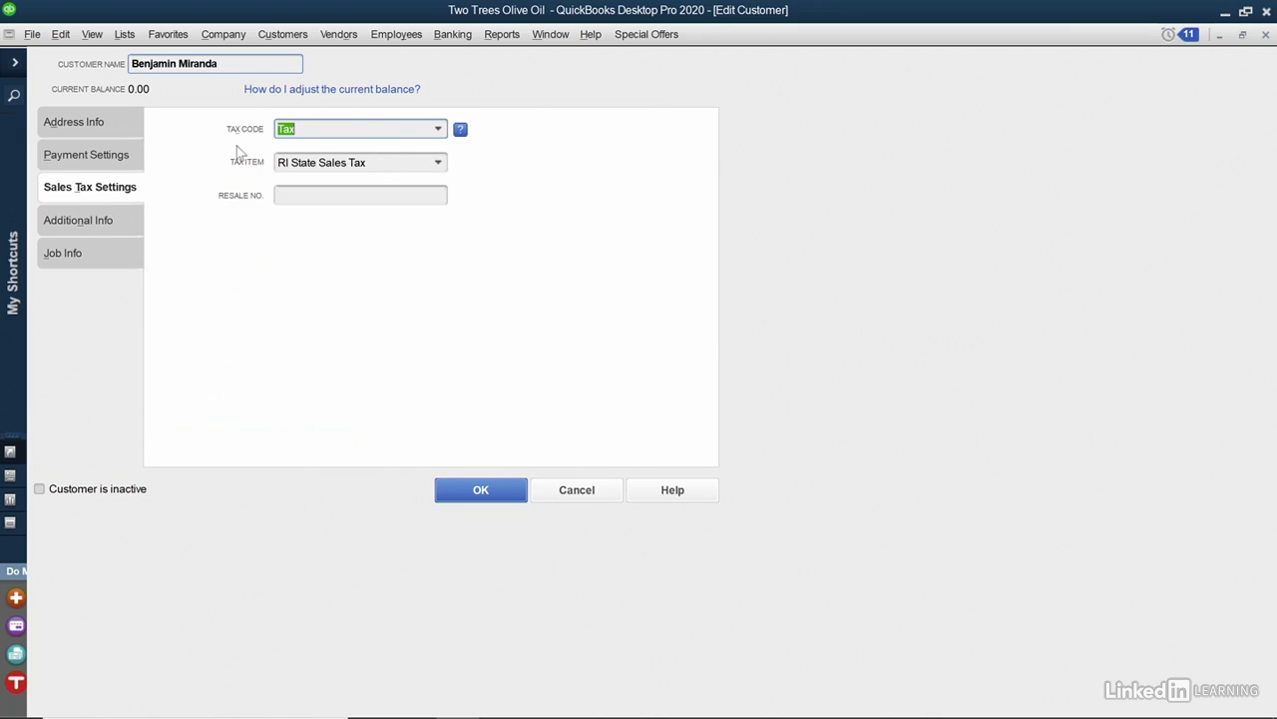
click(481, 489)
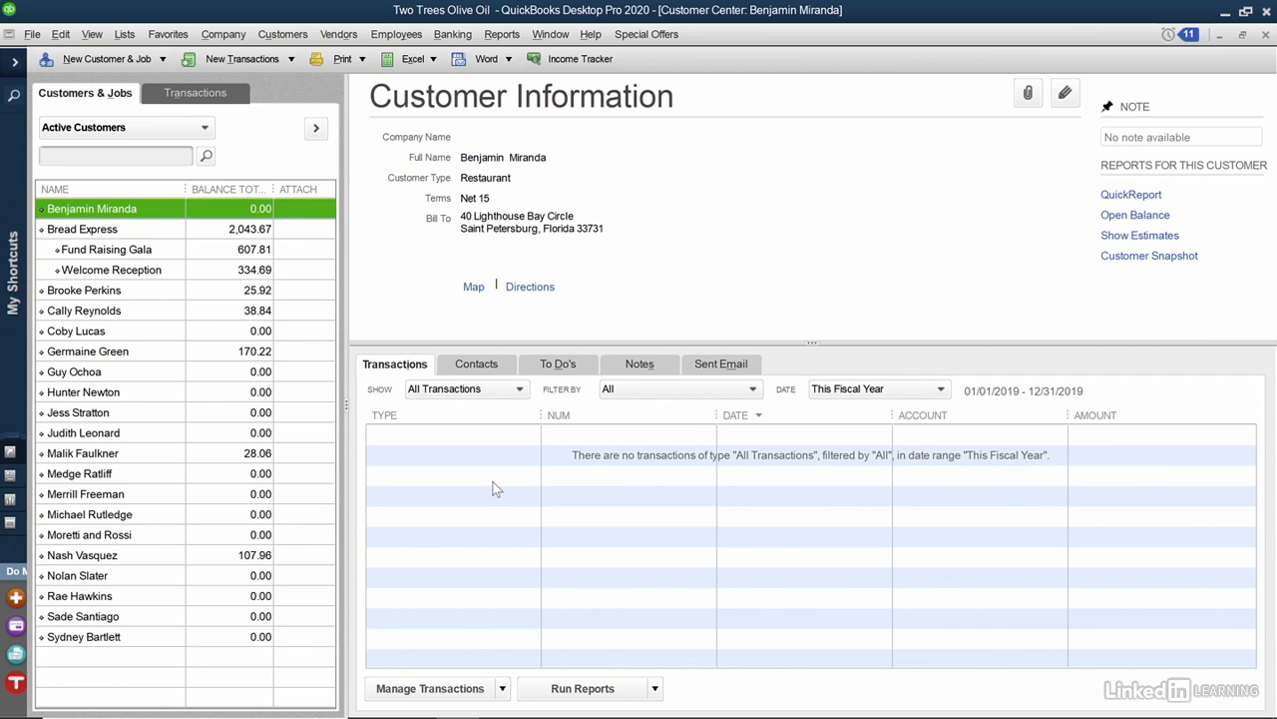
key(Escape)
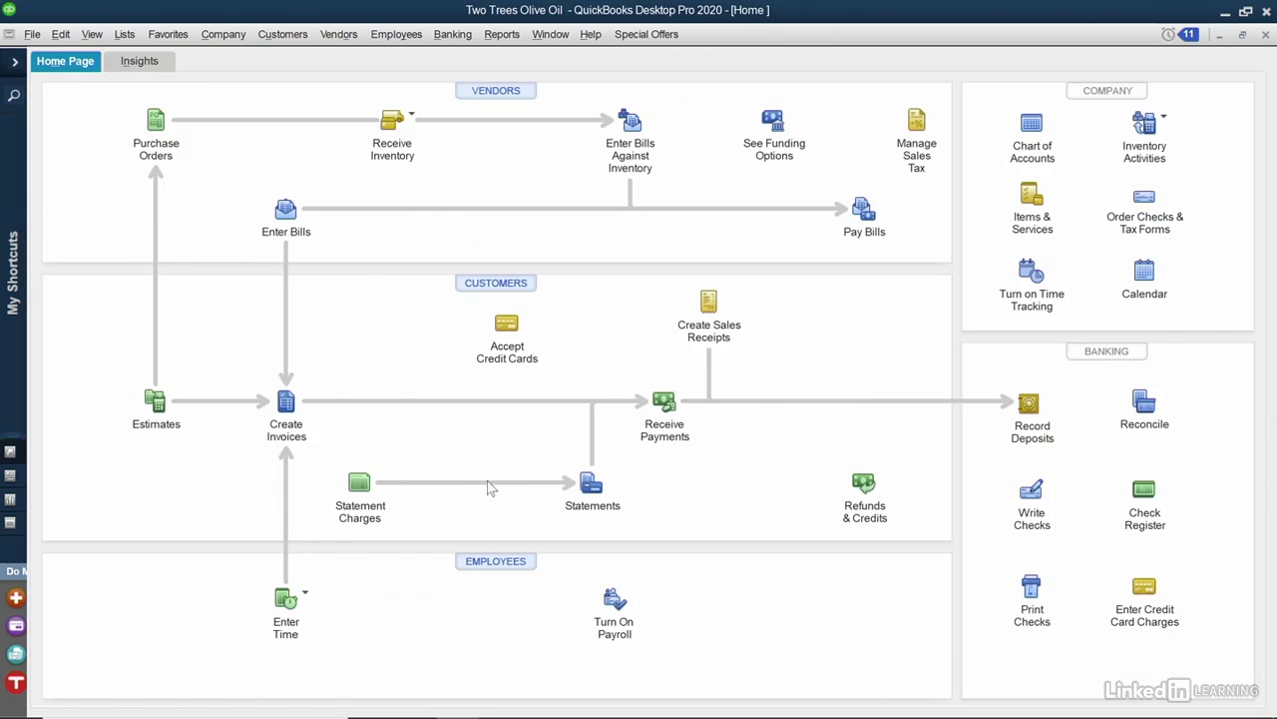
Start a batch invoice from a new invoice form, accepting the notice about customer setup.
click(274, 391)
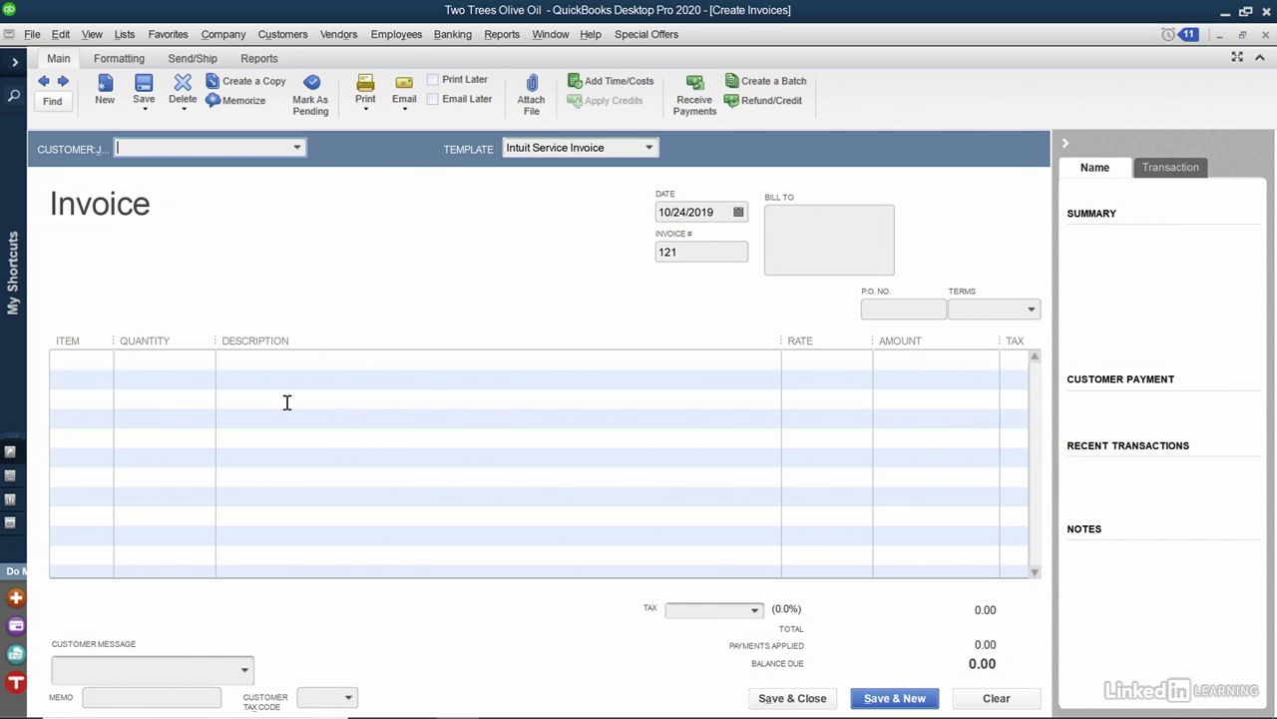
click(745, 87)
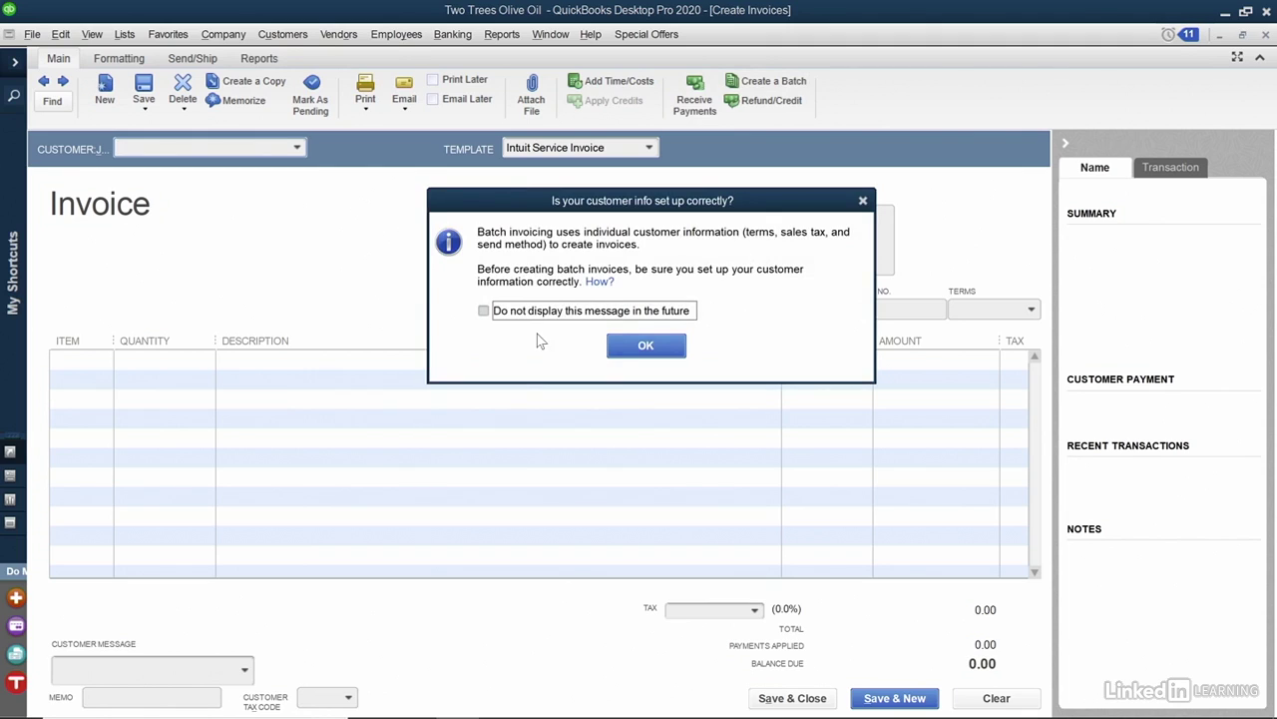
click(643, 344)
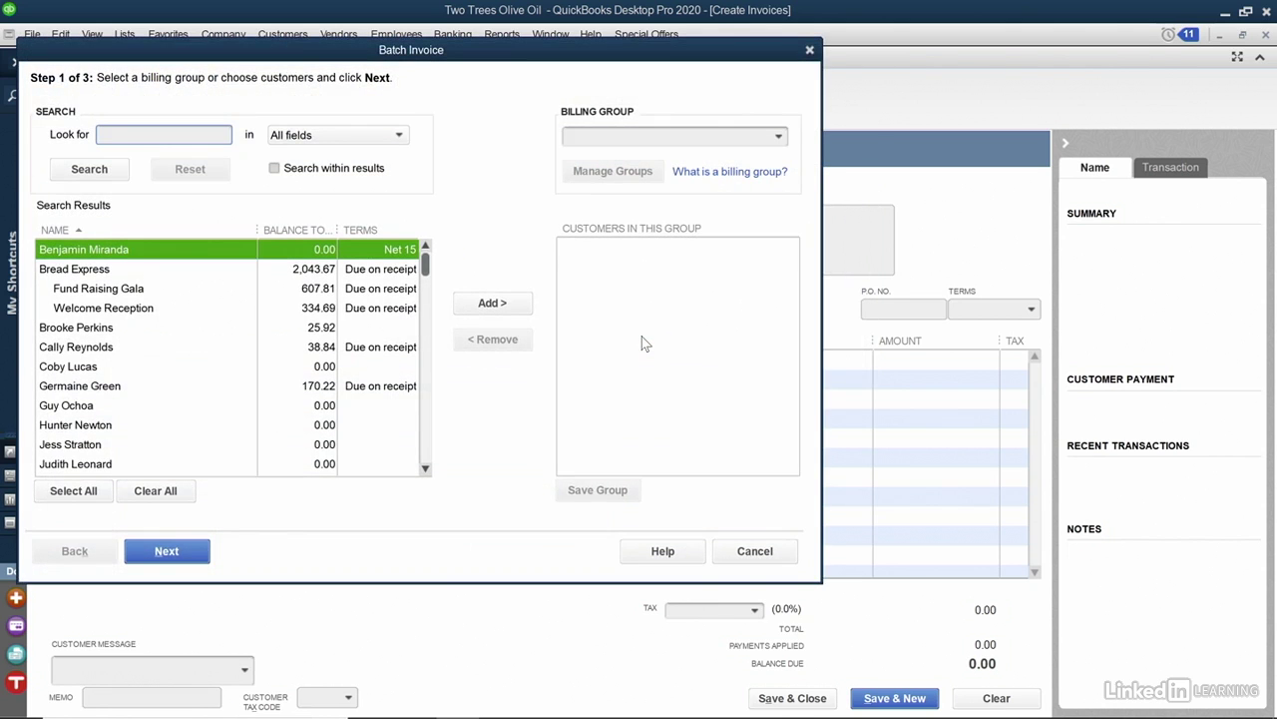
Create a billing group named "Weekly Delivery" for the batch invoice.
click(486, 302)
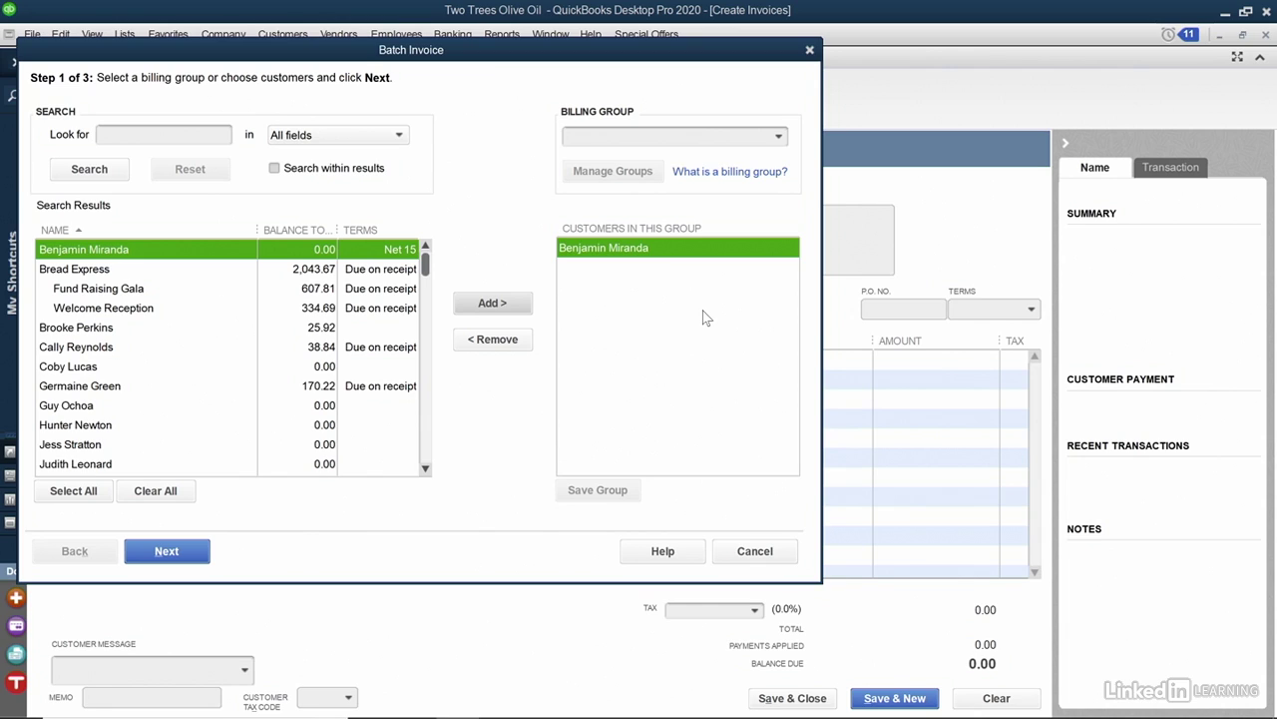
click(779, 138)
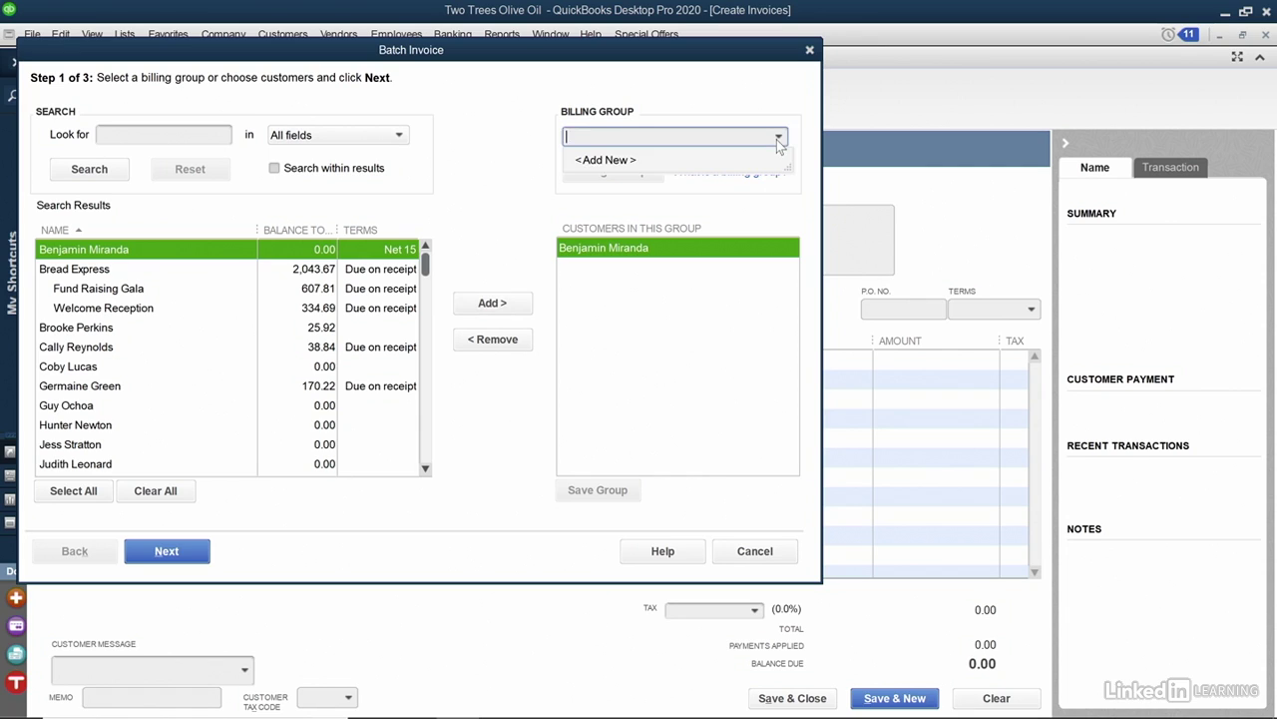
click(609, 160)
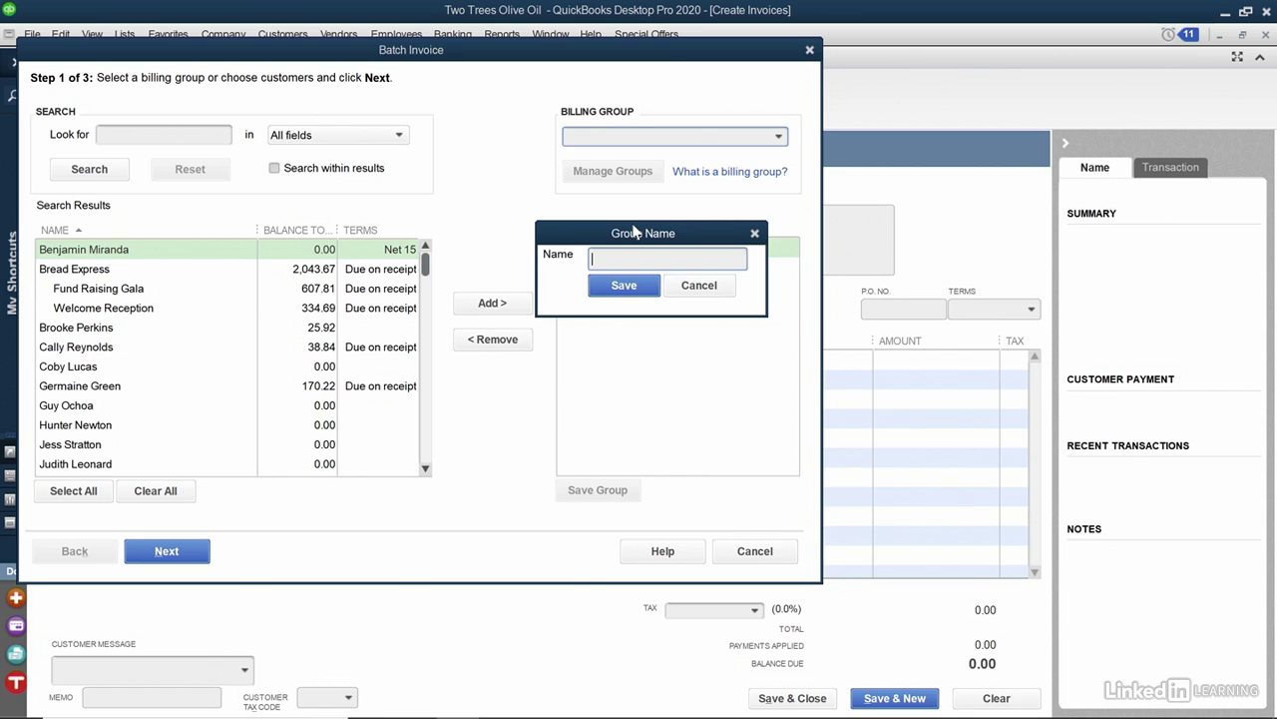
text(Weekly Delivery)
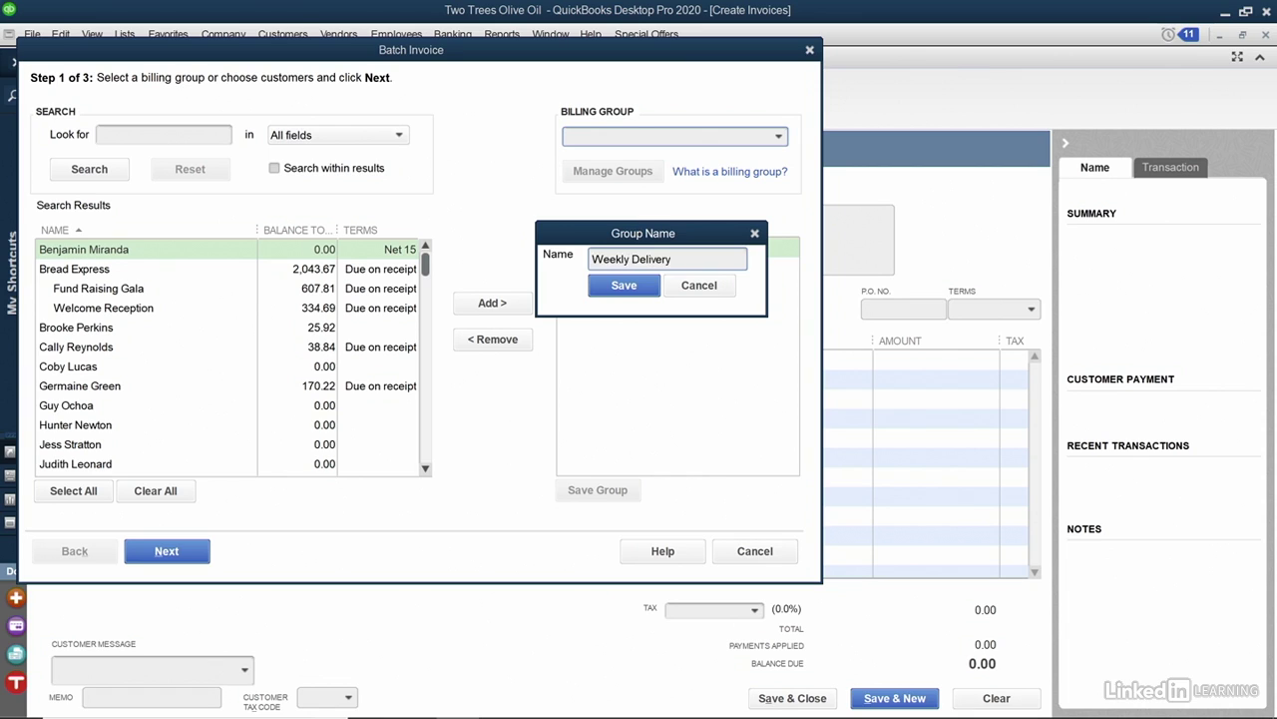
click(628, 287)
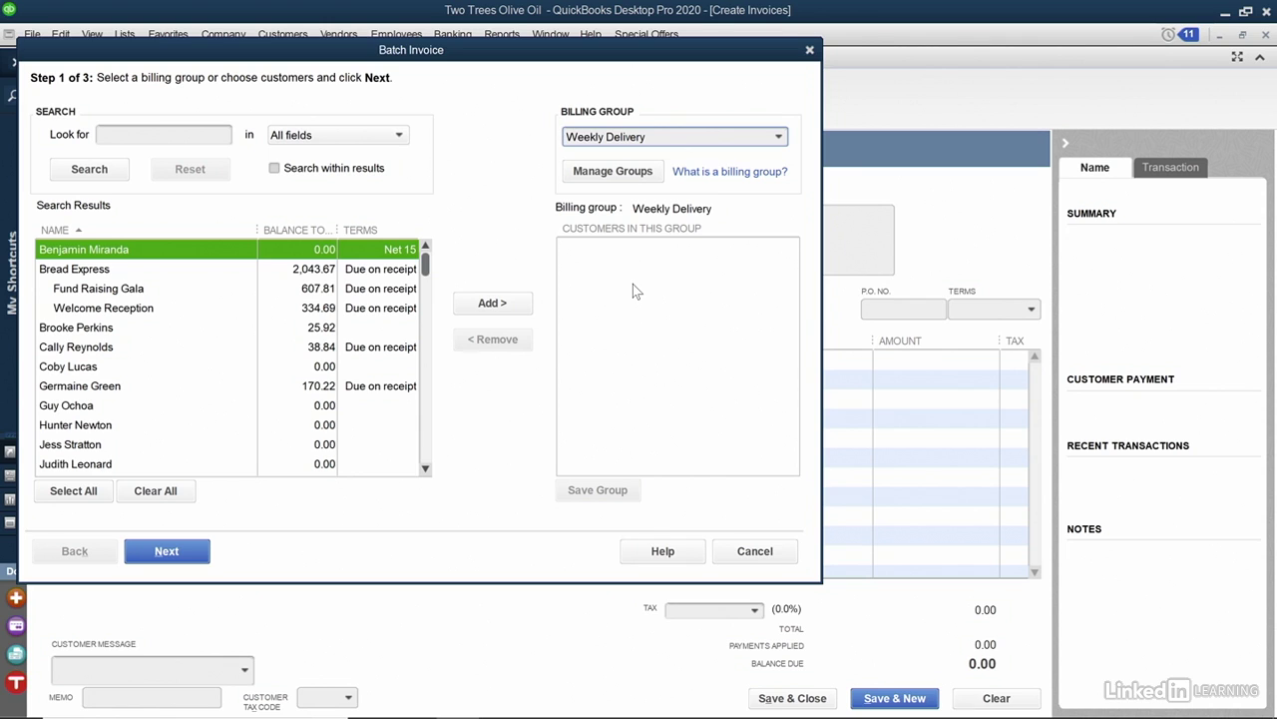
Add the first listed customer, Bread Express, and Moretti and Rossi to the Weekly Delivery group, save it and continue to the line items.
click(184, 259)
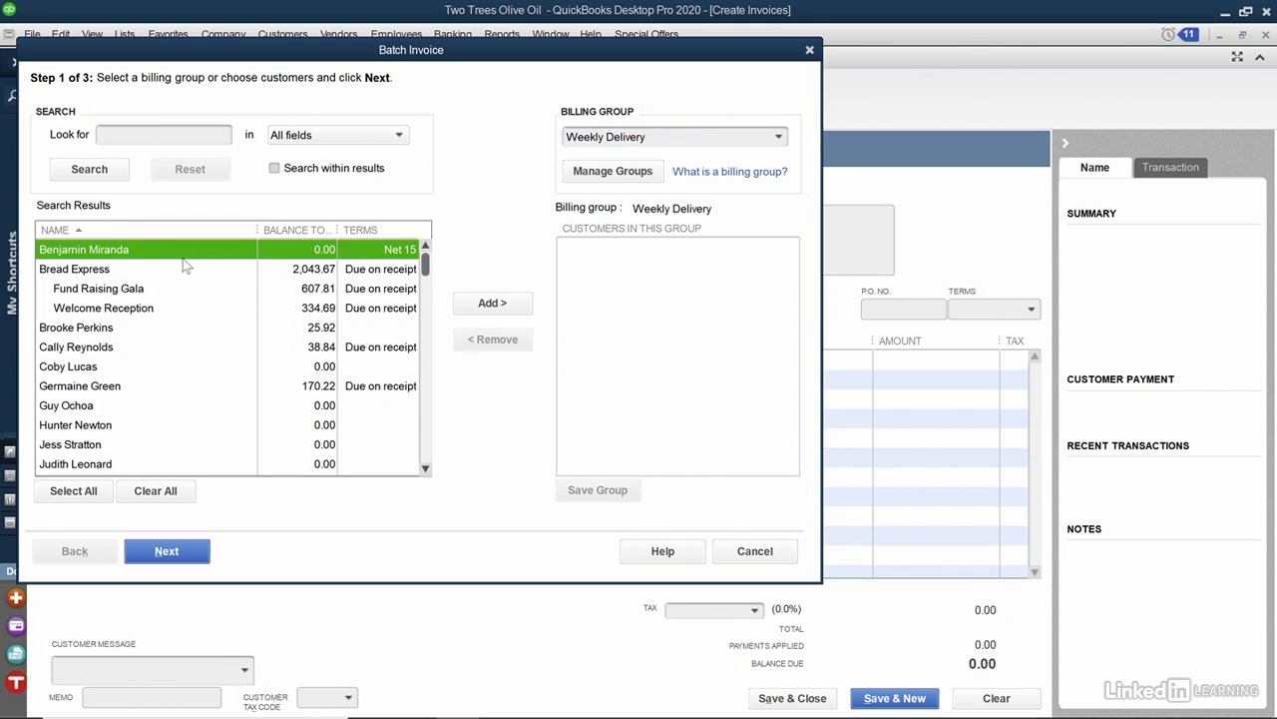
click(488, 302)
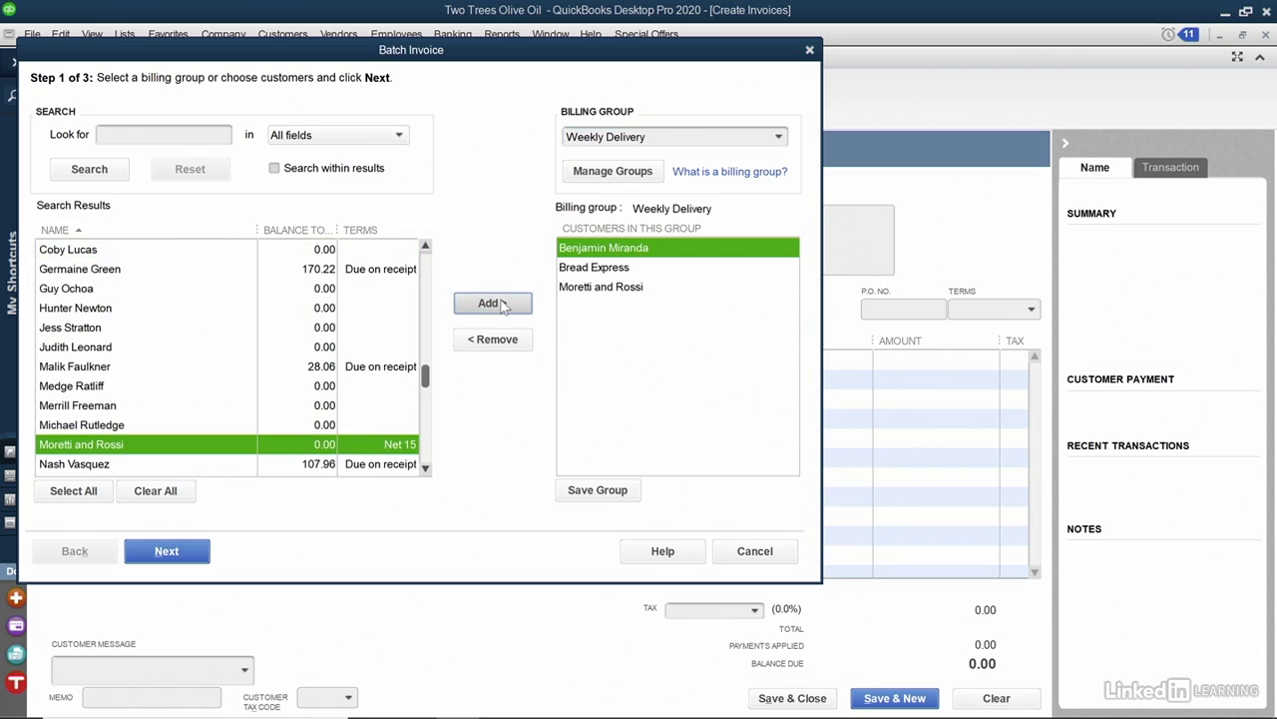
click(604, 486)
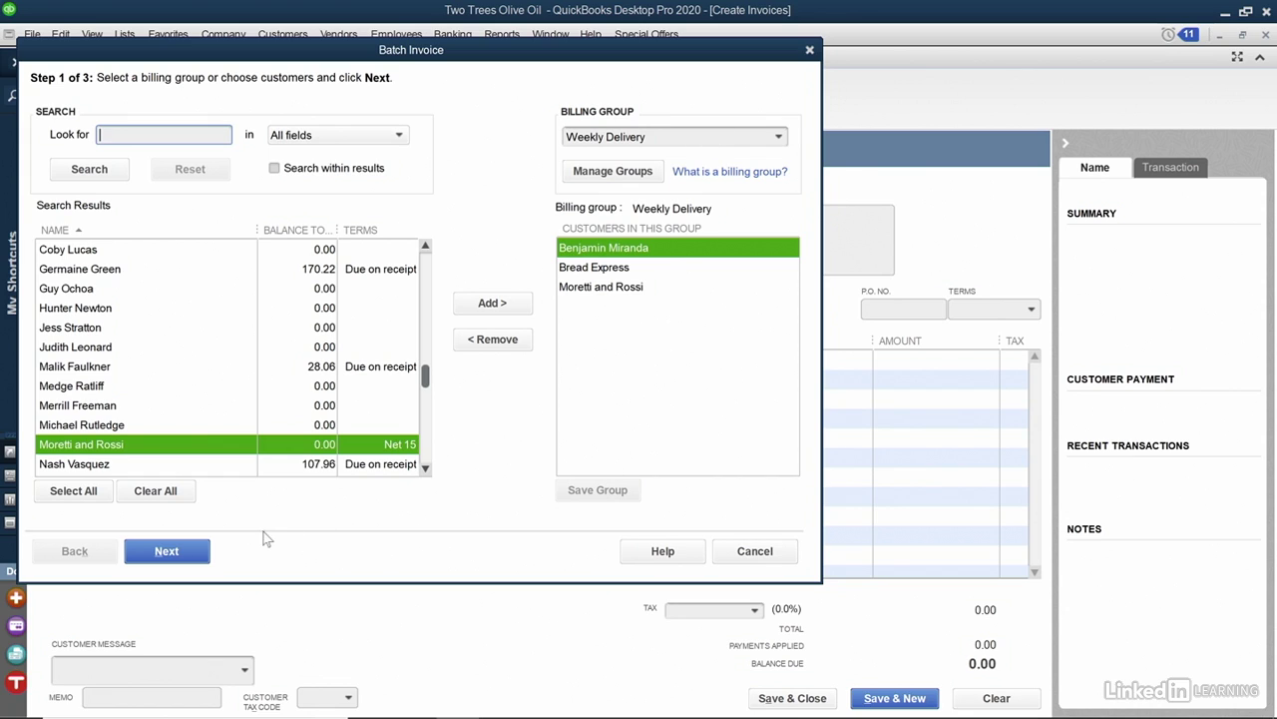
click(167, 551)
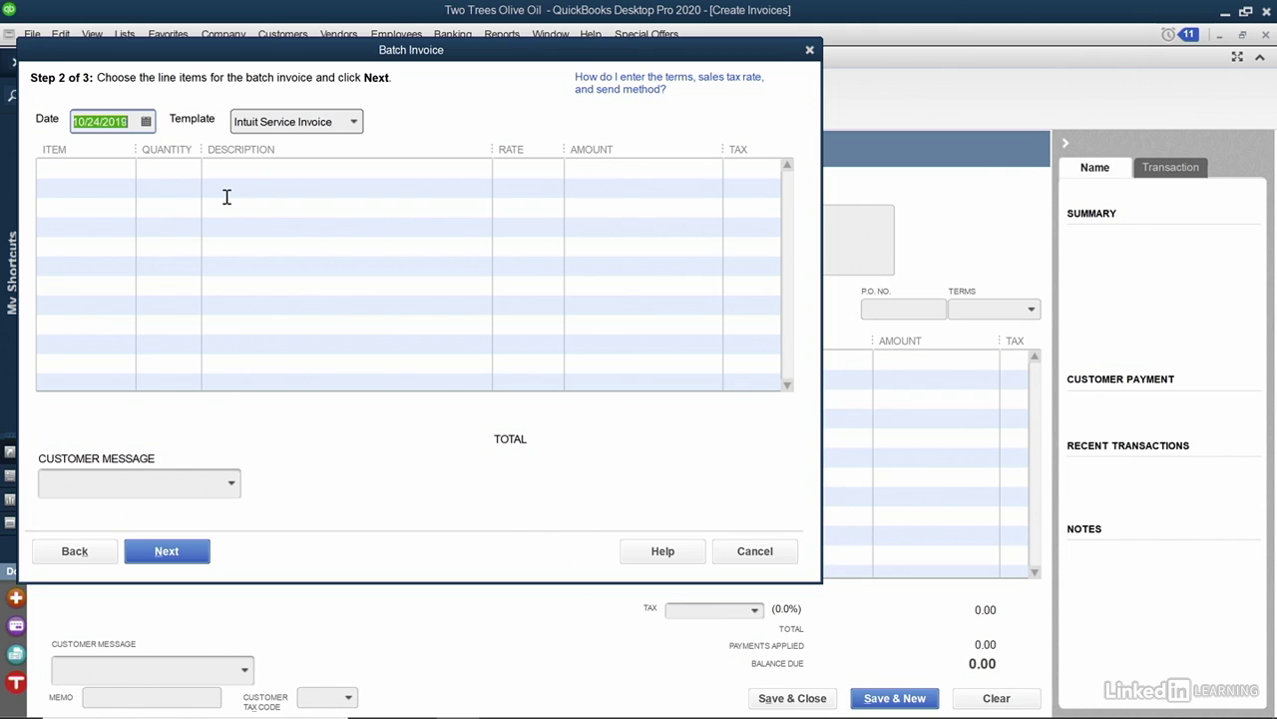
Add line items ALB064 (Alberquina 64oz) and ALB128 (Alberquina 128oz) to the batch invoice, each with quantity 1.
click(124, 167)
click(125, 170)
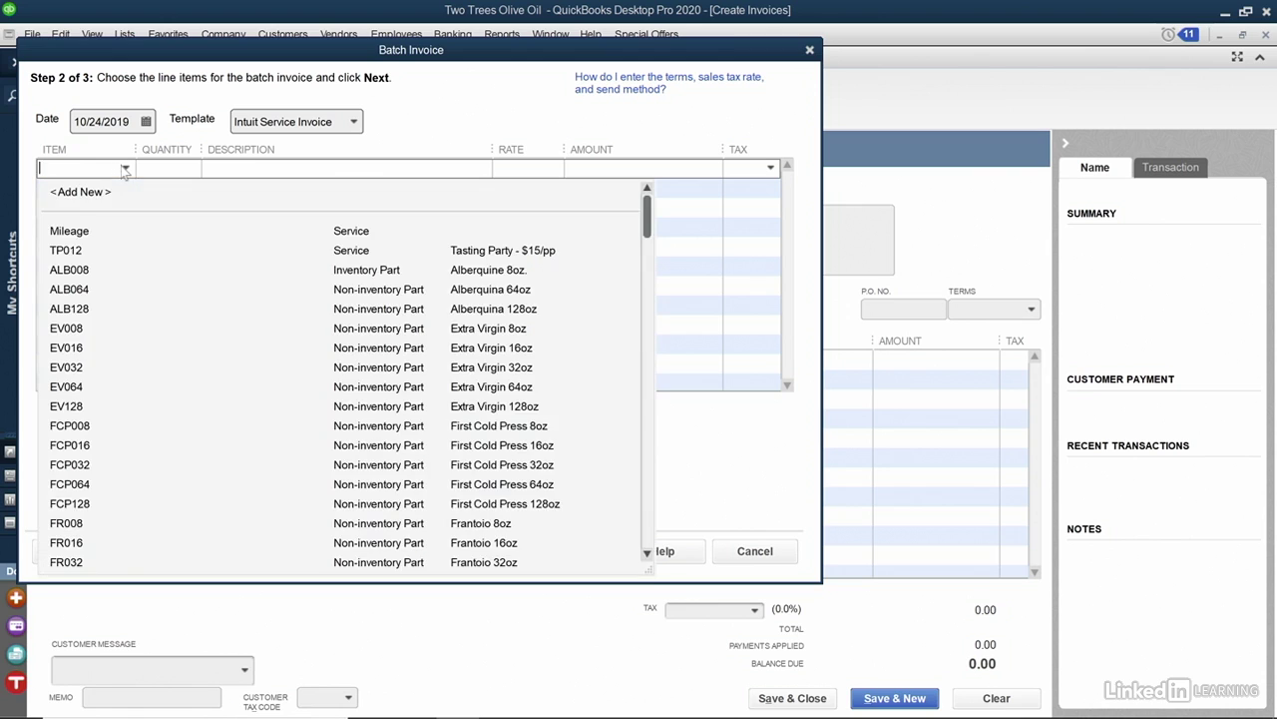
click(121, 288)
click(183, 167)
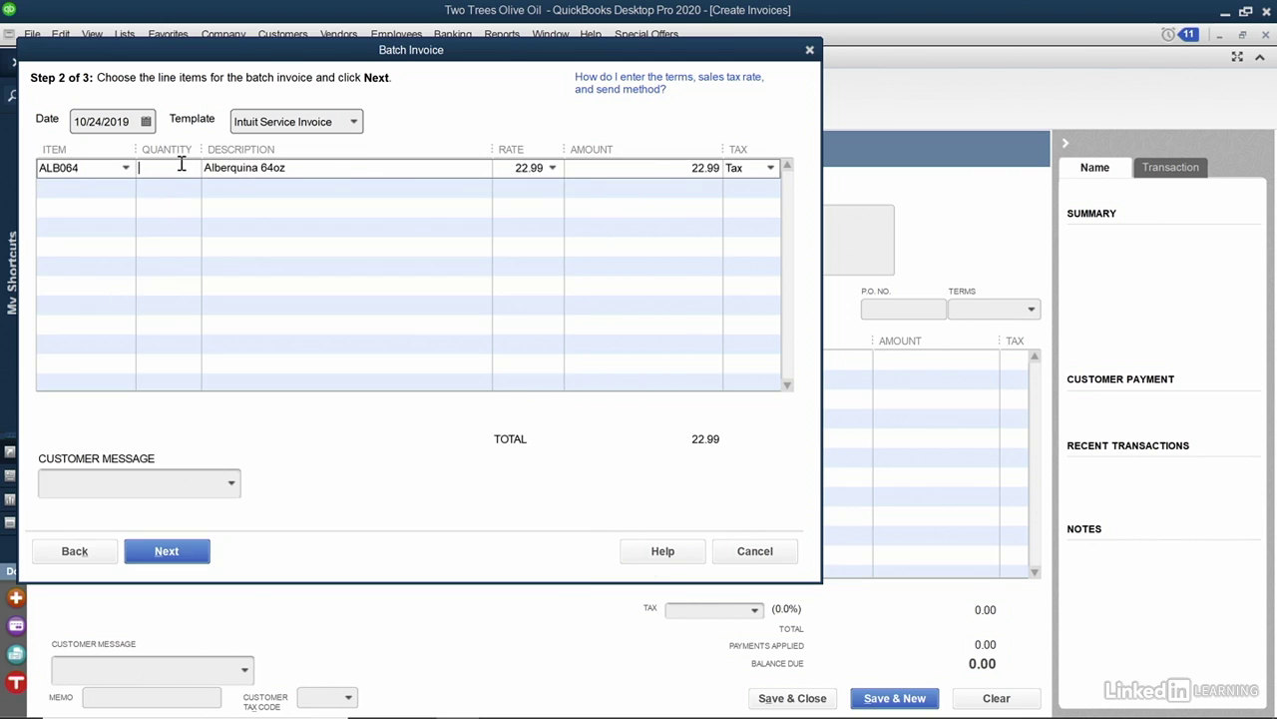
text(1)
key(Tab)
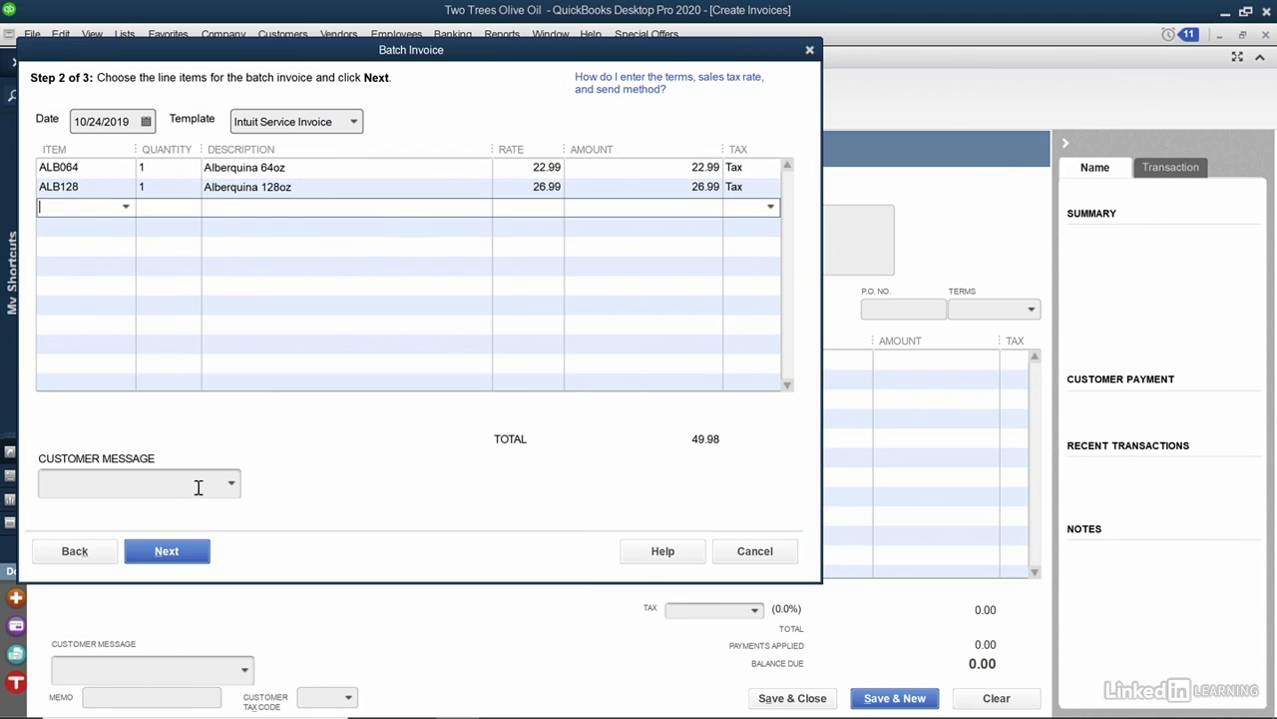
Set the customer message to "It's been a pleasure working with you!" and proceed to the batch review.
click(231, 484)
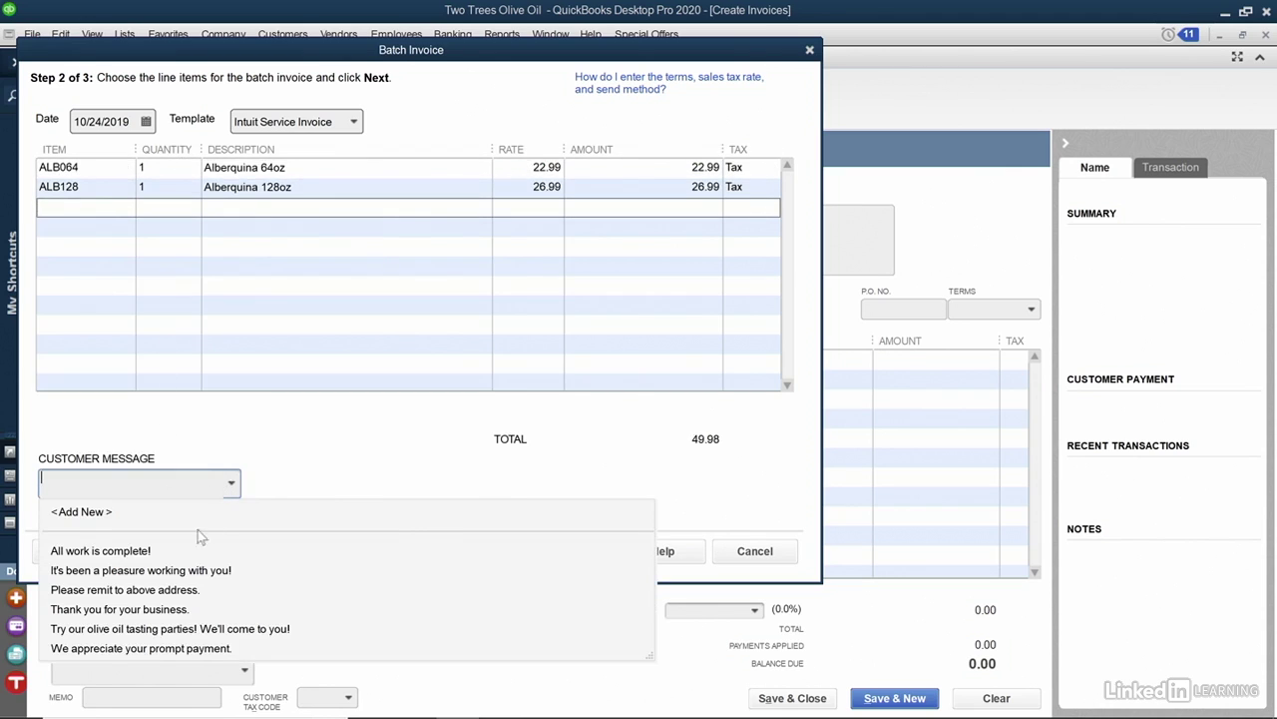
click(180, 574)
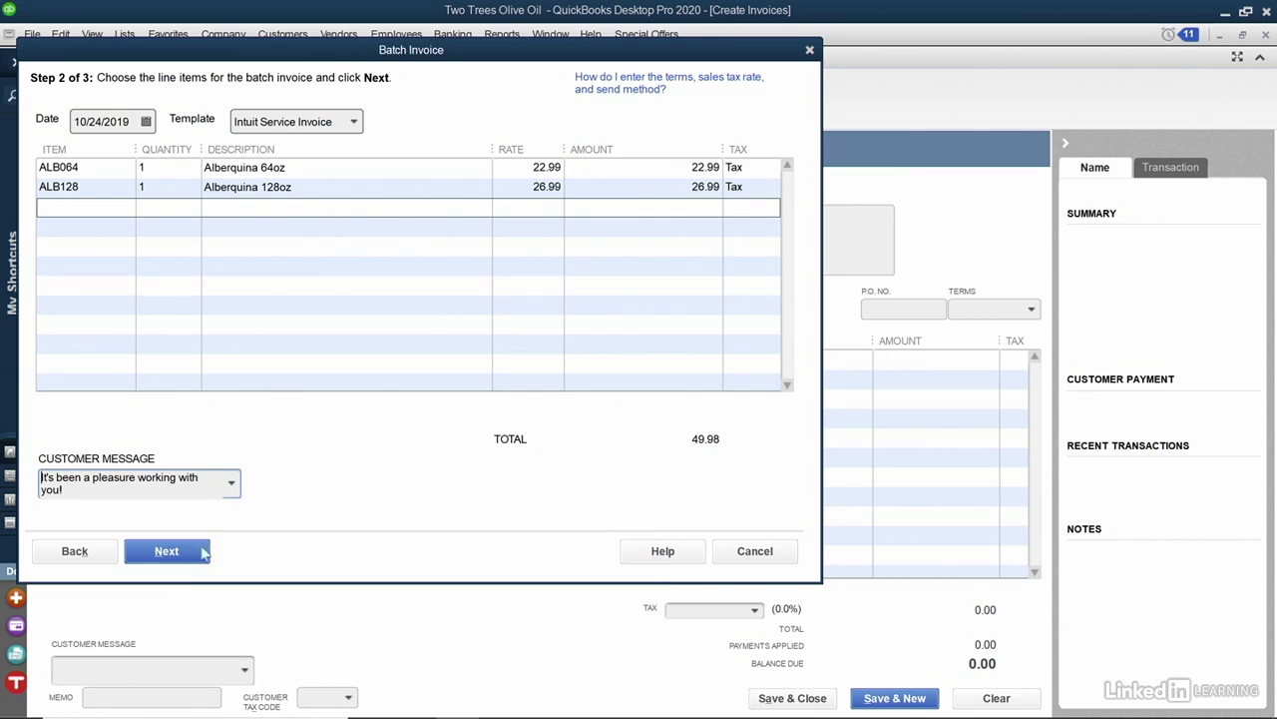
click(200, 549)
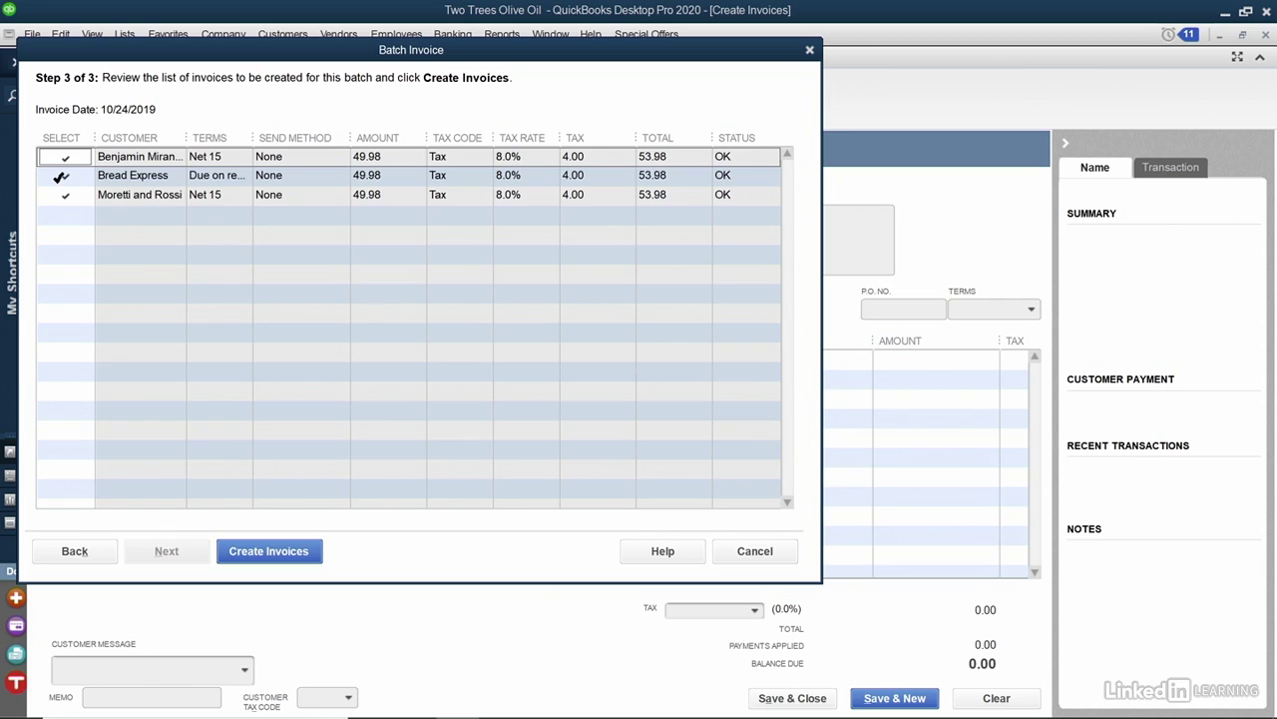
Exclude Moretti and Rossi from the batch, create the remaining invoices and dismiss the batch summary.
click(58, 196)
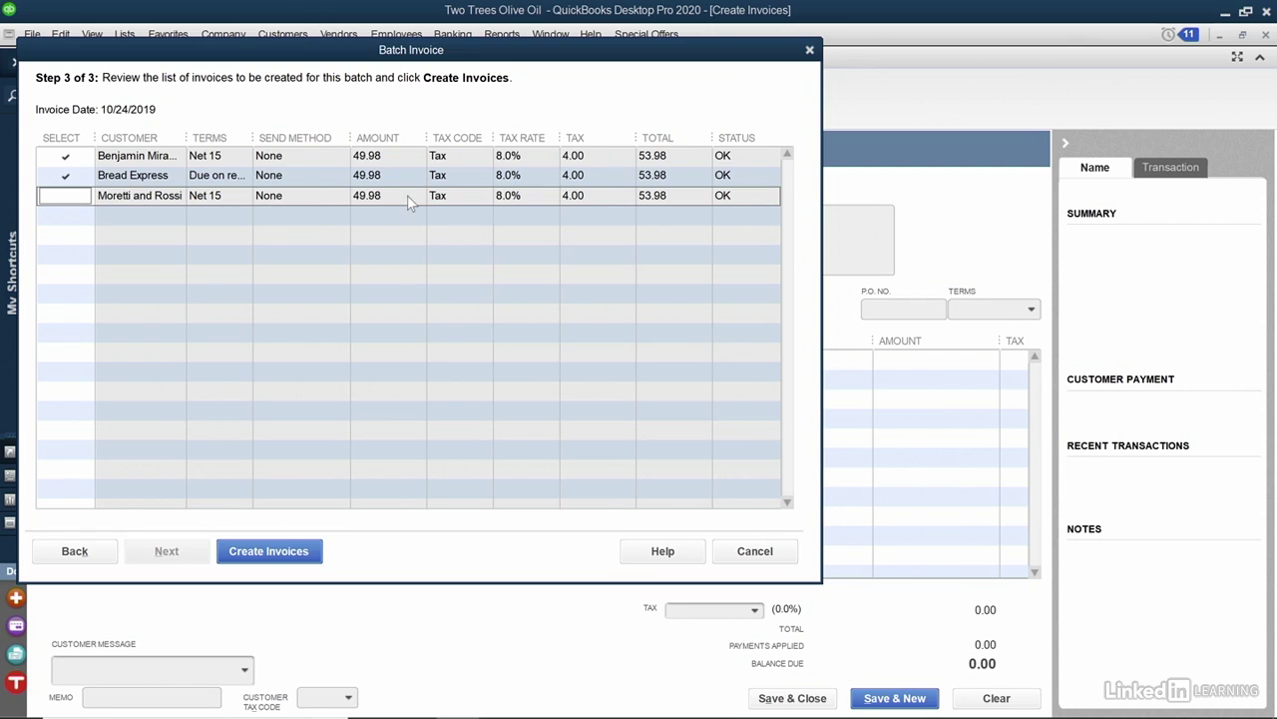
click(315, 550)
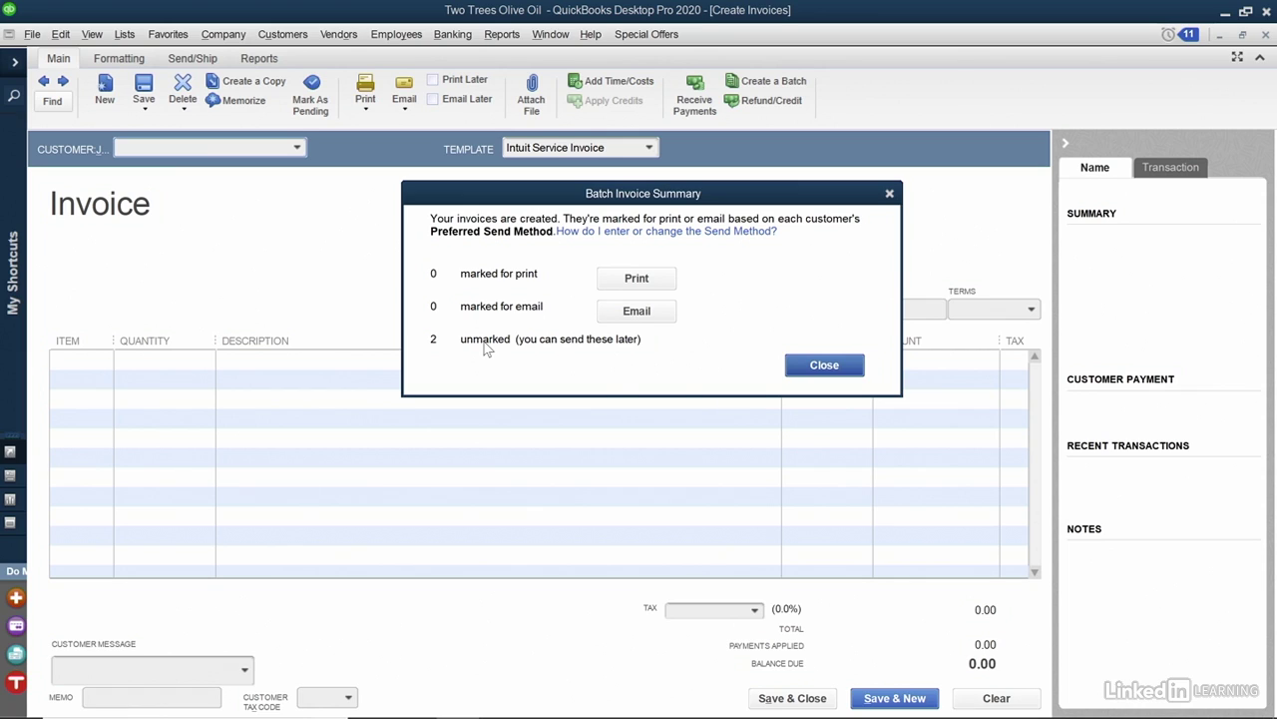
click(834, 361)
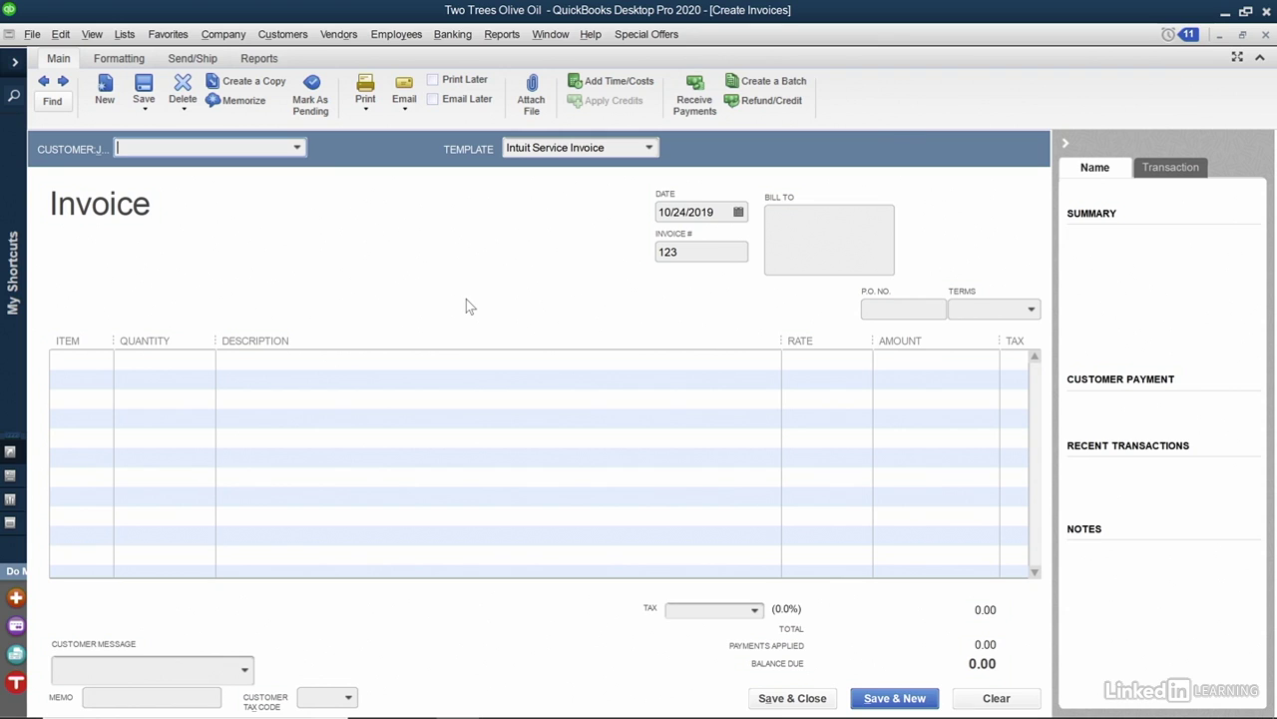
Close the blank invoice form and open the first customer's 10/24/2019 invoice from the Customer Center.
click(1265, 35)
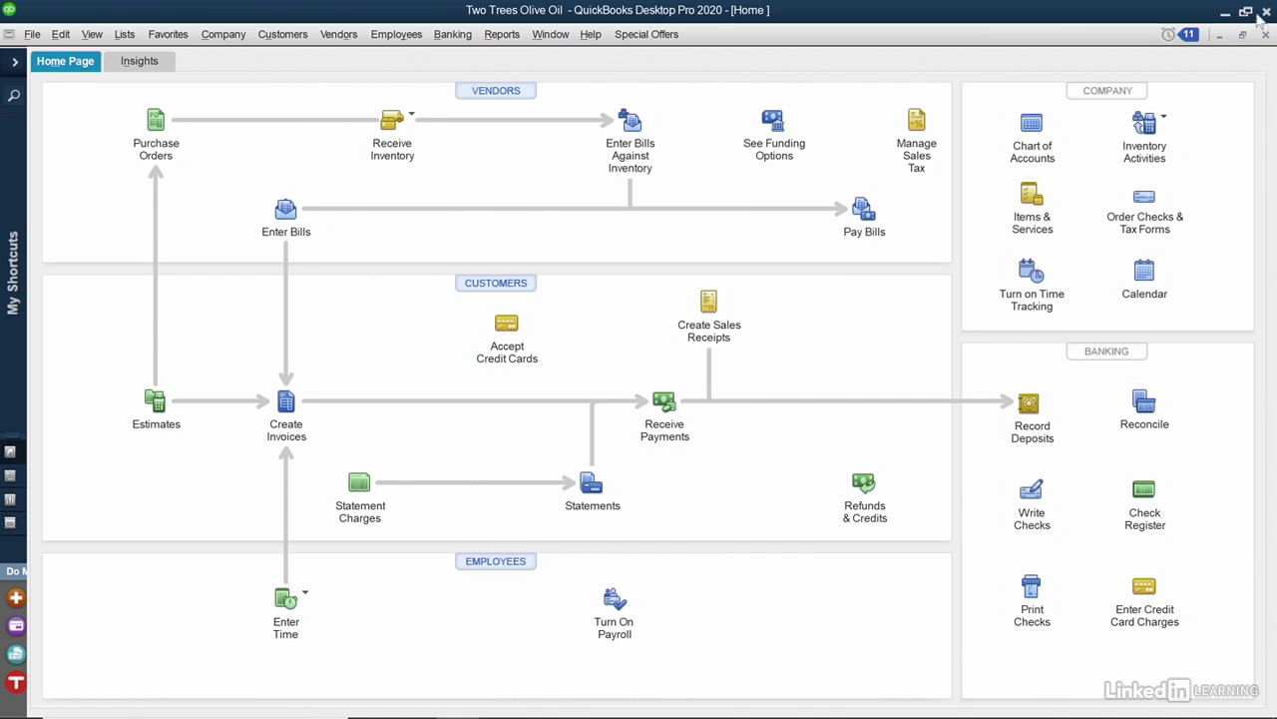
click(516, 286)
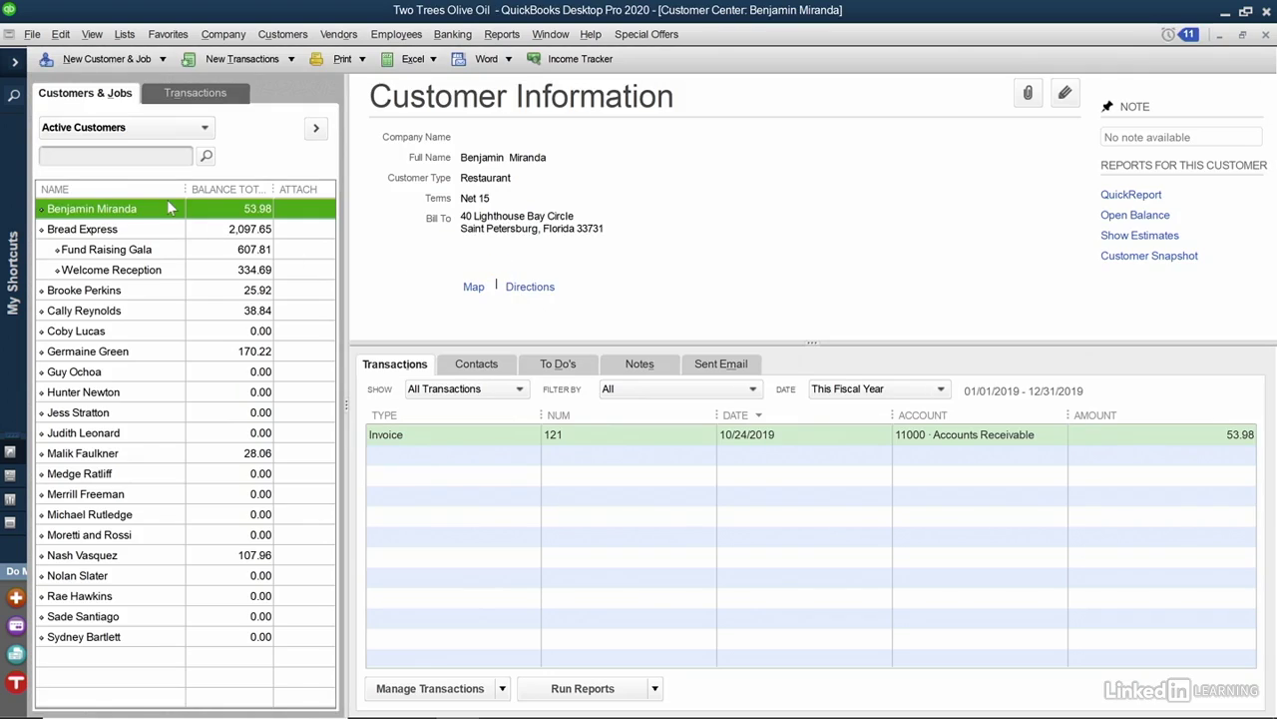
double_click(489, 436)
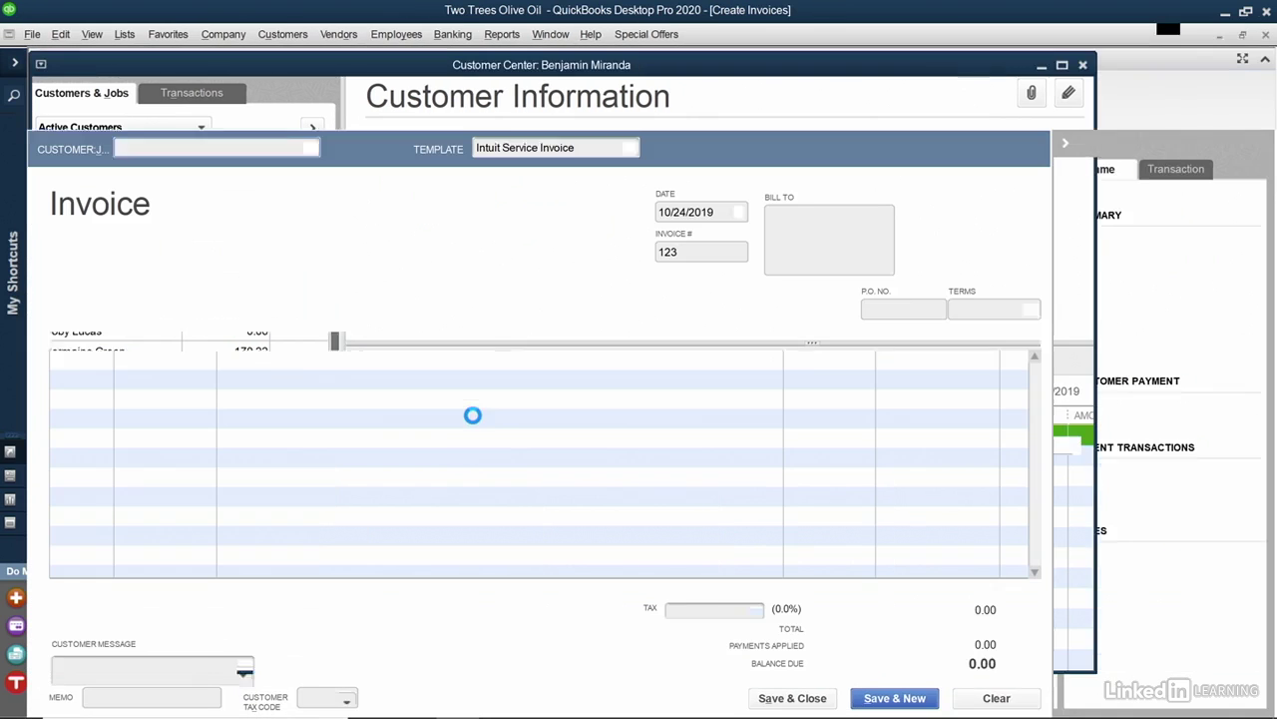